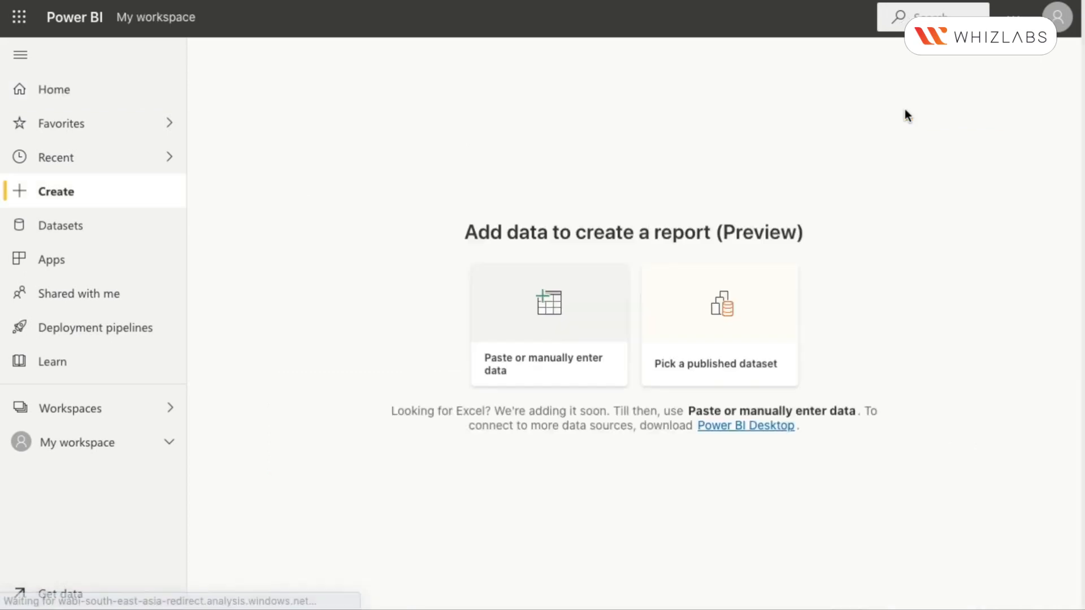
# - Create a new report from the published GitHub dataset, finding it with the search term "github"
pyautogui.click(757, 313)
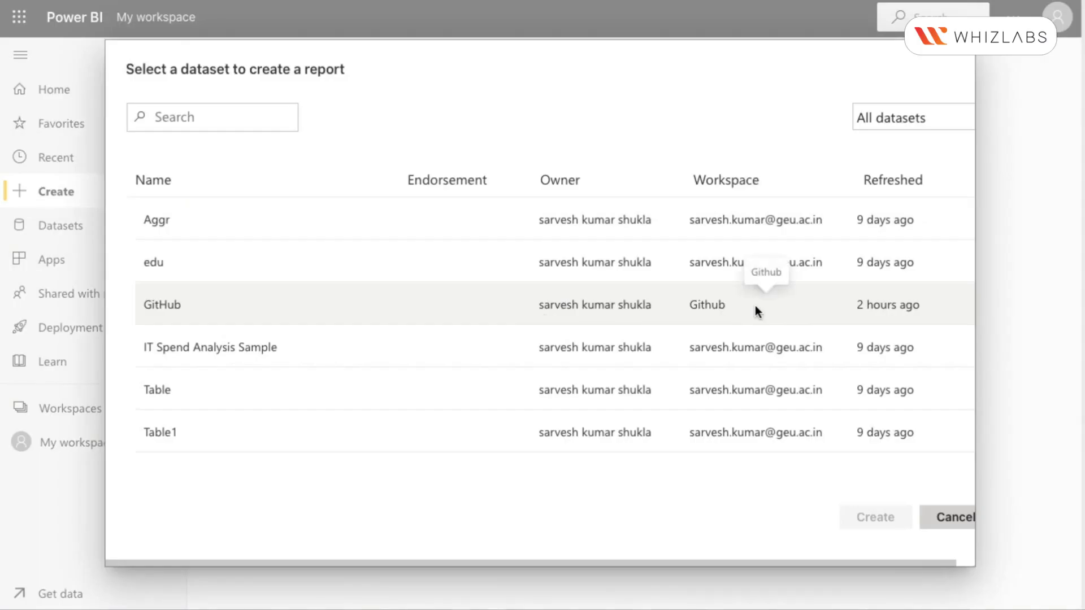
pyautogui.click(264, 120)
pyautogui.write('github')
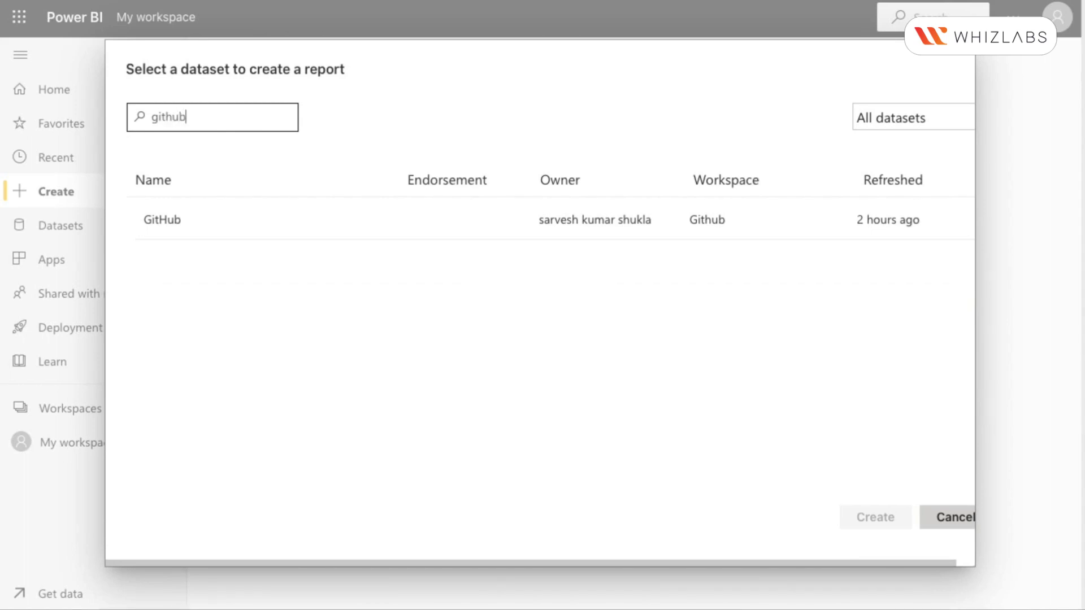
pyautogui.click(186, 216)
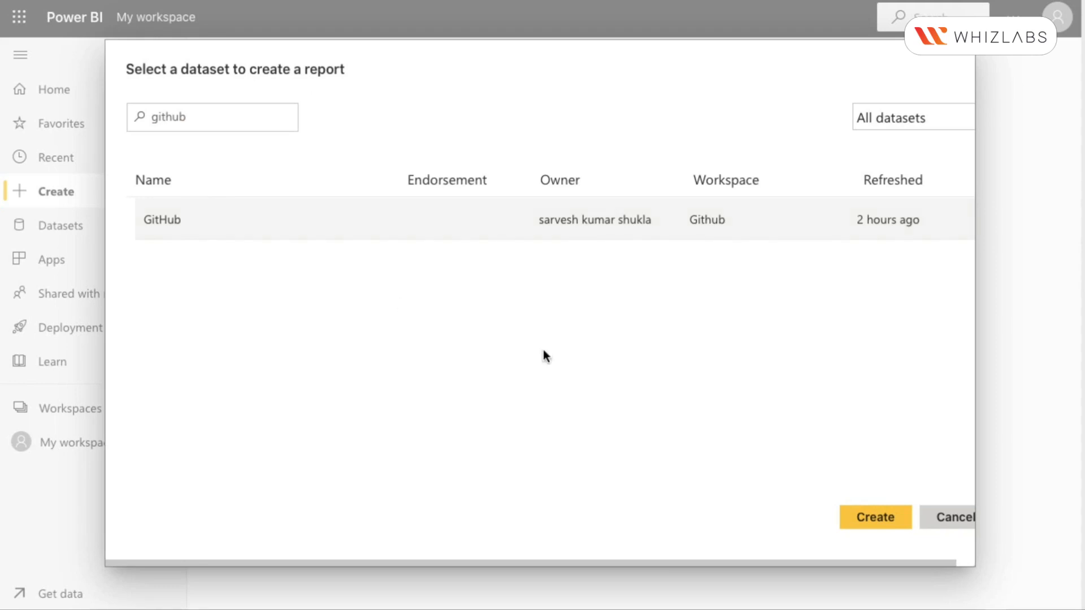
pyautogui.click(870, 516)
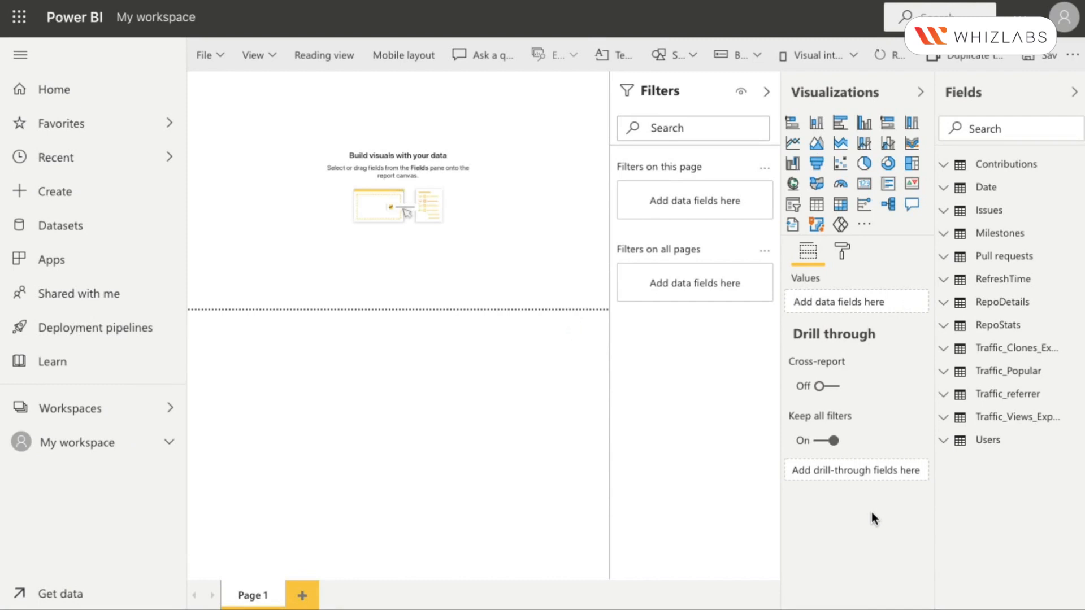
# - Build a table visual from the Users fields Date of first commit, user, User count and userid
pyautogui.click(944, 442)
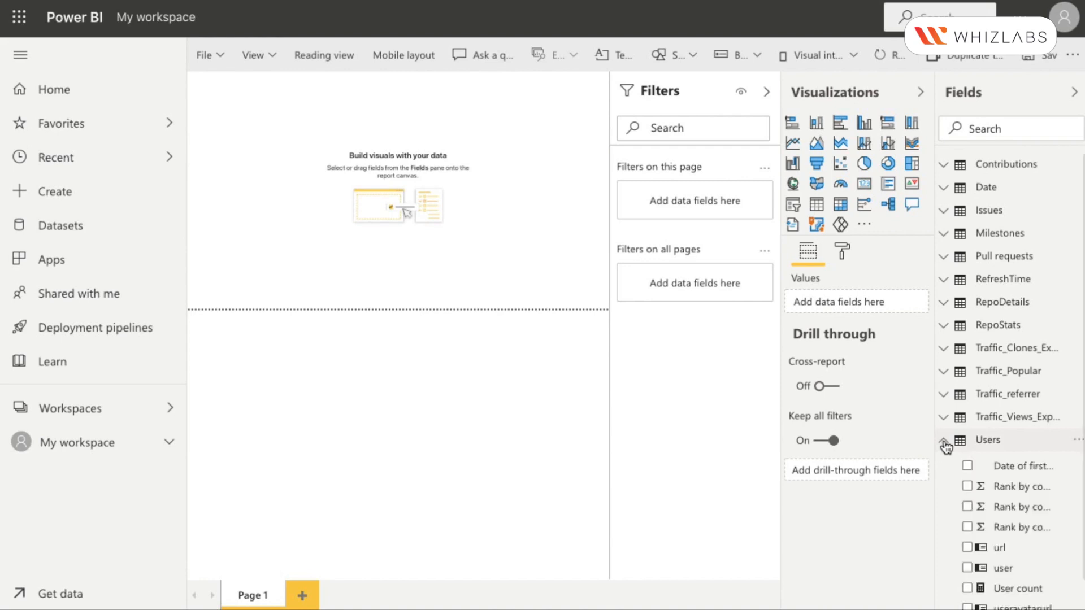
pyautogui.click(966, 467)
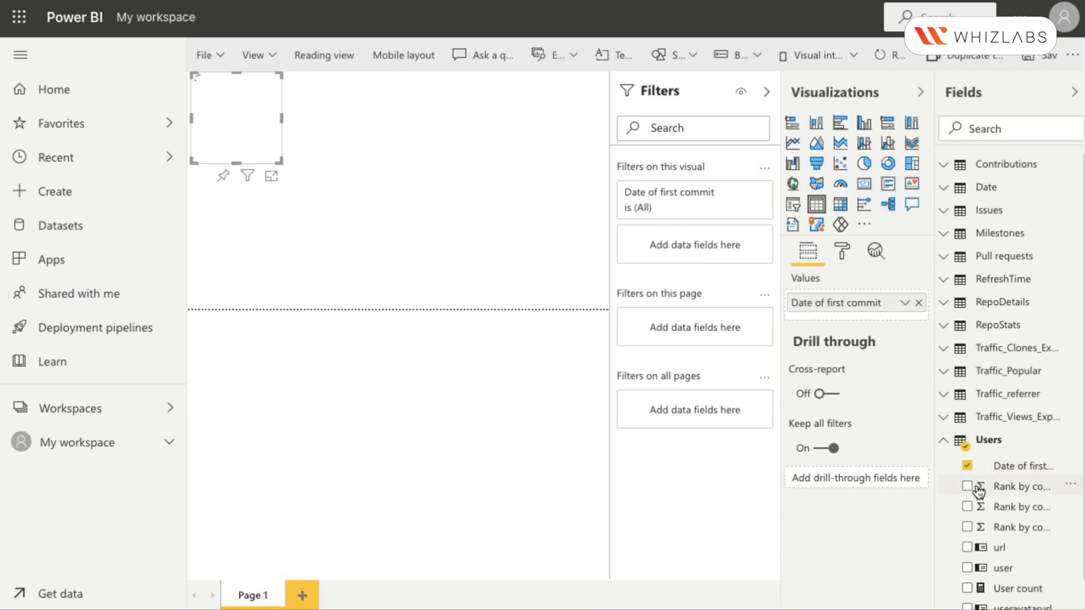
pyautogui.scroll(-1, 979, 492)
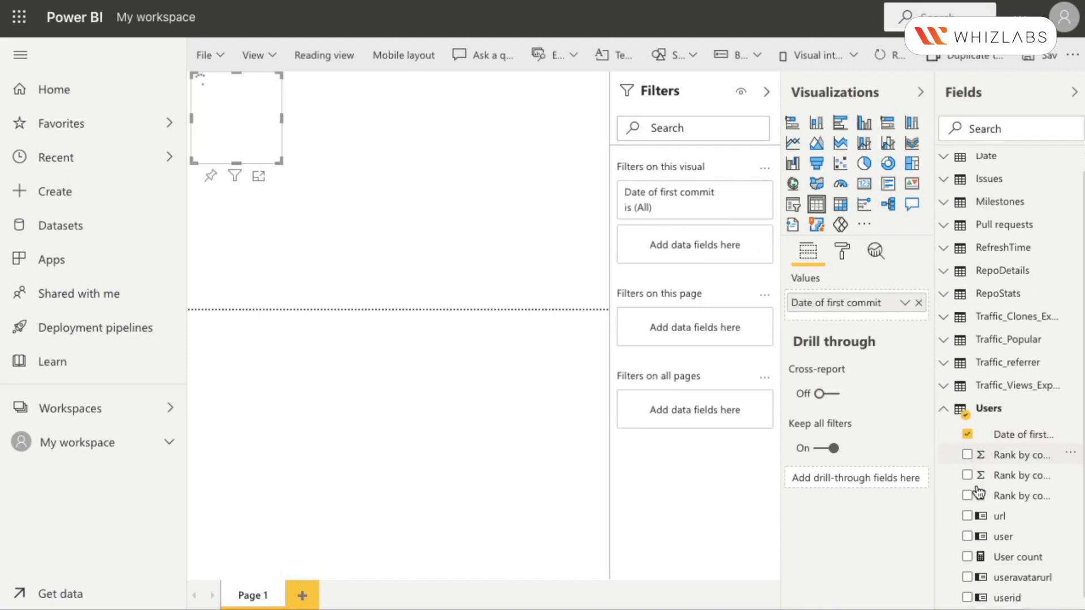
pyautogui.click(970, 536)
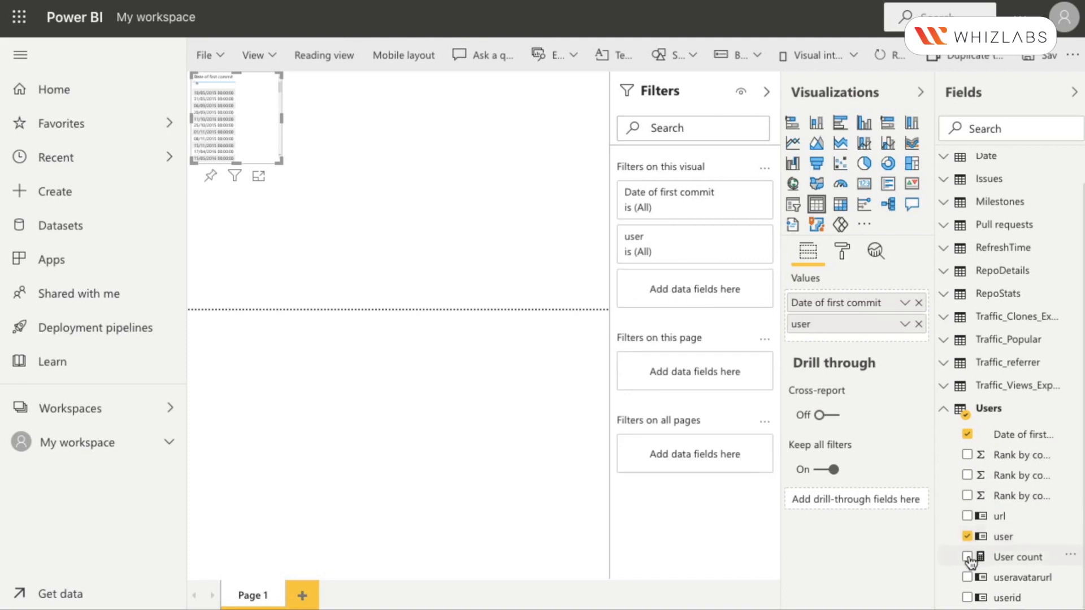
pyautogui.click(968, 557)
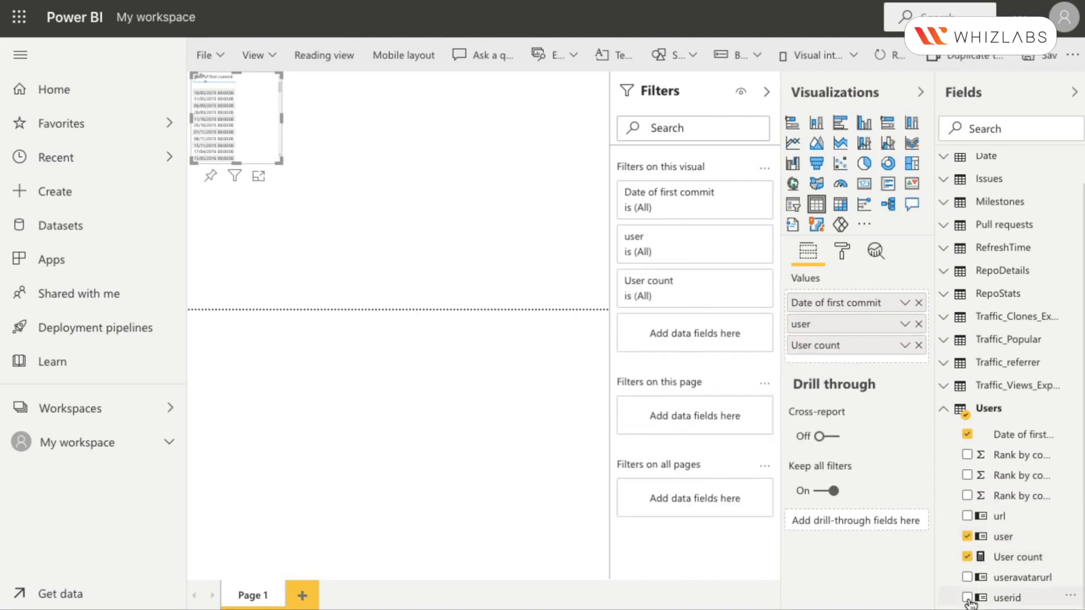
pyautogui.click(967, 598)
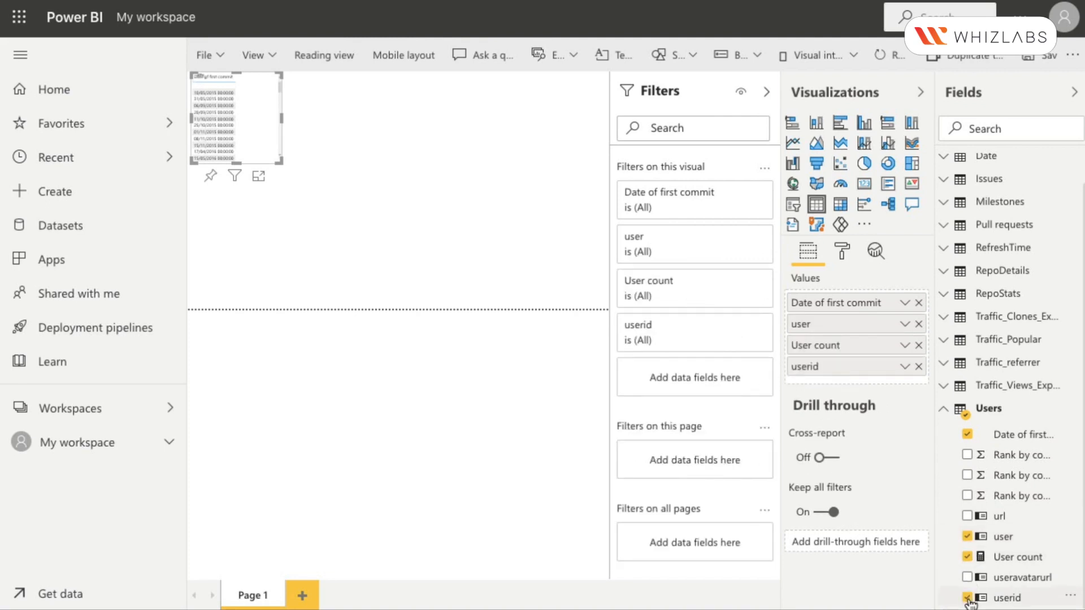
pyautogui.click(949, 413)
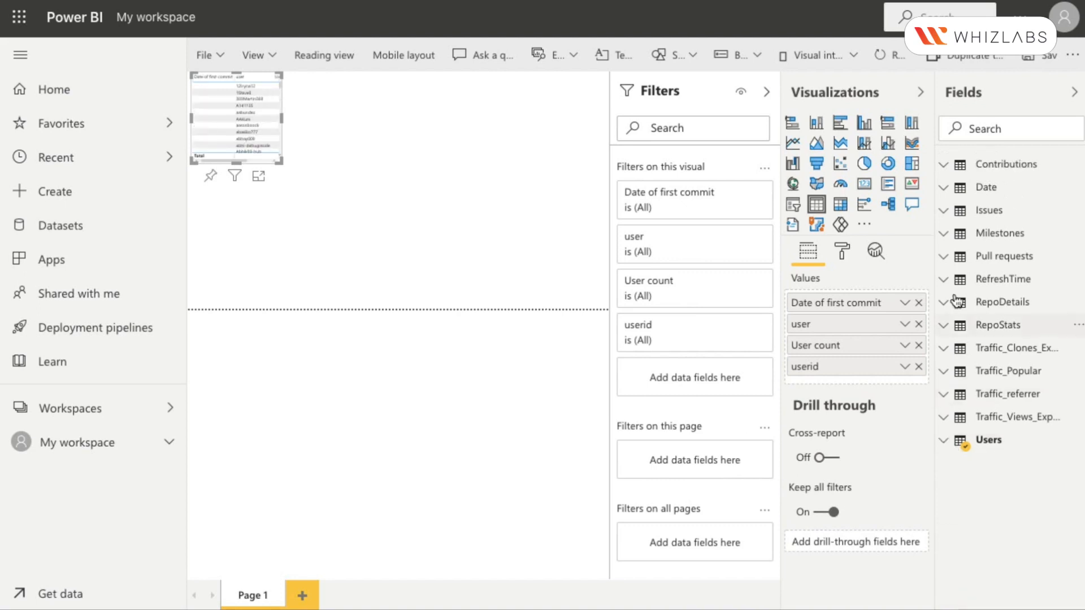
# - Add the Contributions fields additions, commits and Total commits to the table visual
pyautogui.click(950, 164)
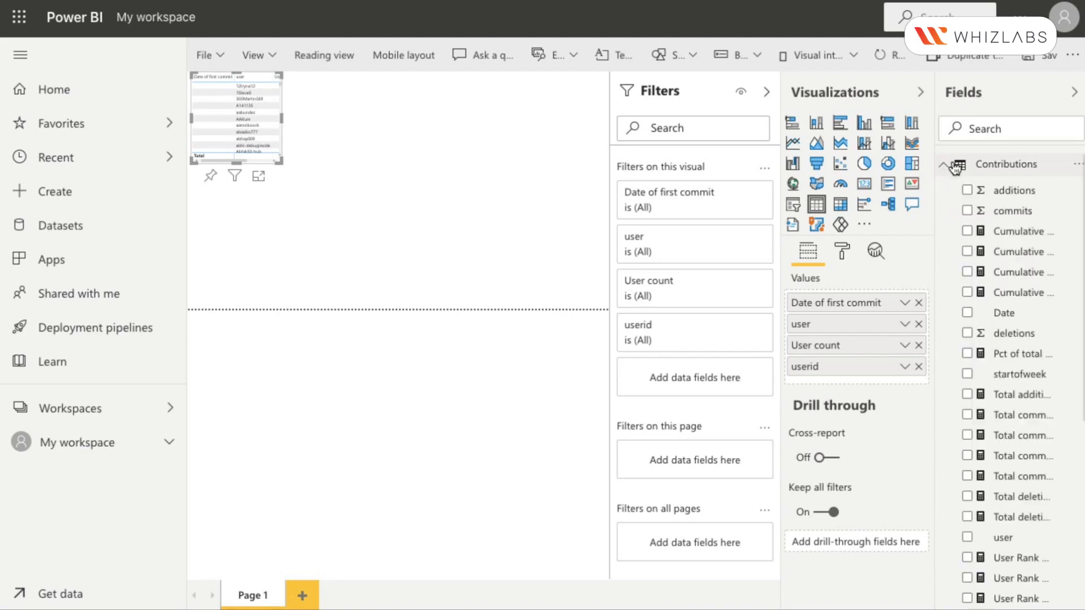
pyautogui.click(966, 190)
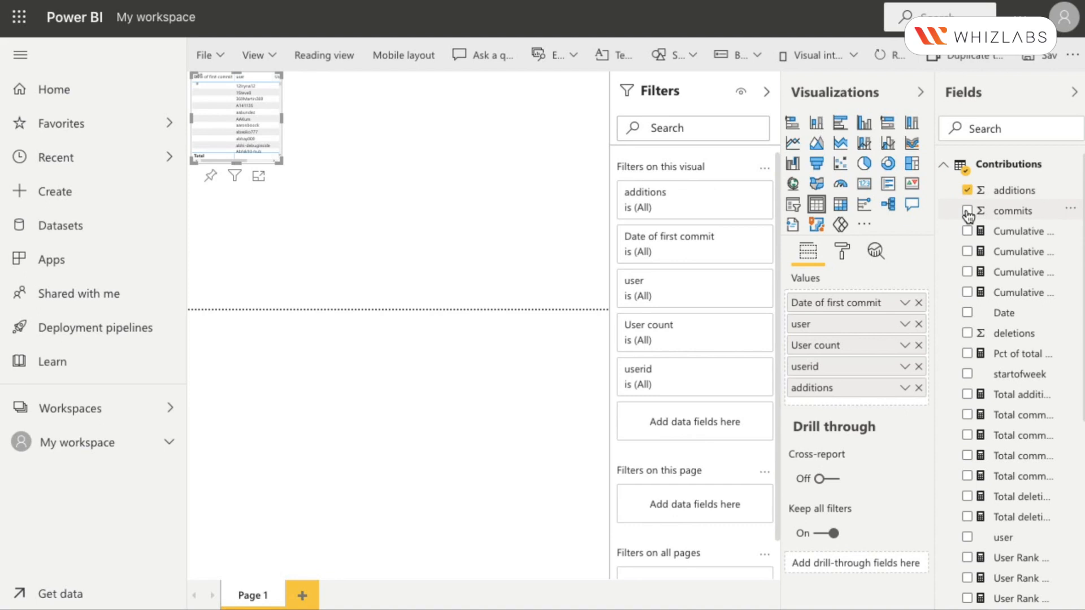
pyautogui.click(967, 211)
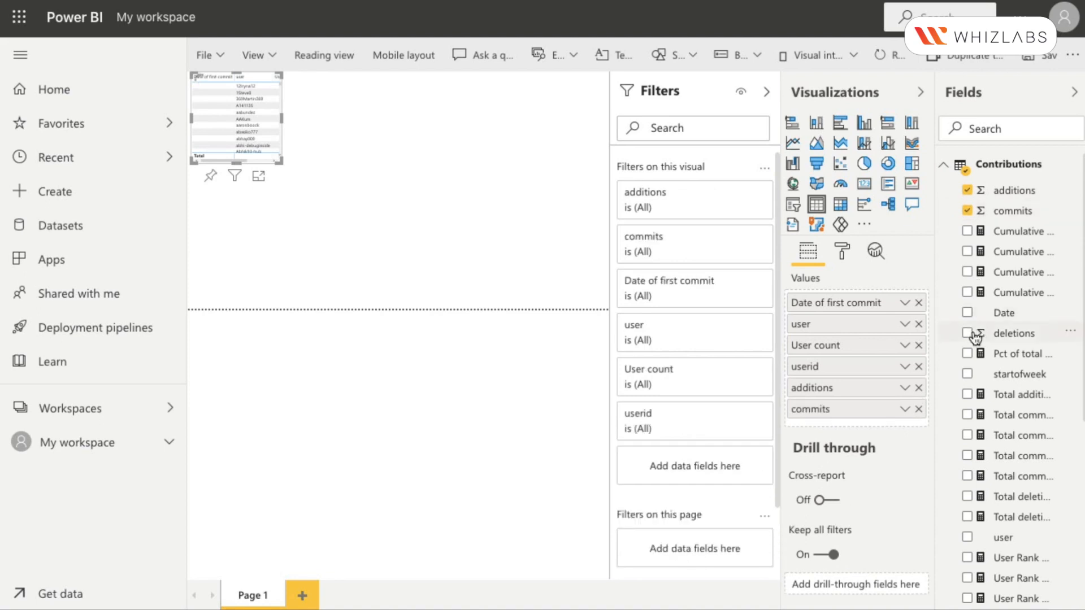
pyautogui.click(967, 415)
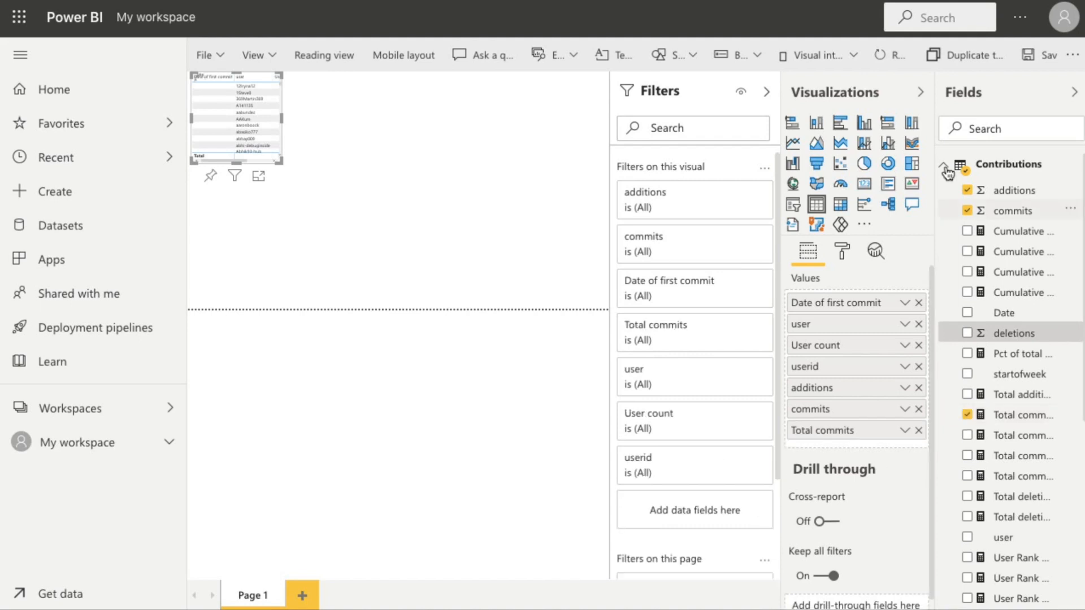
pyautogui.click(945, 165)
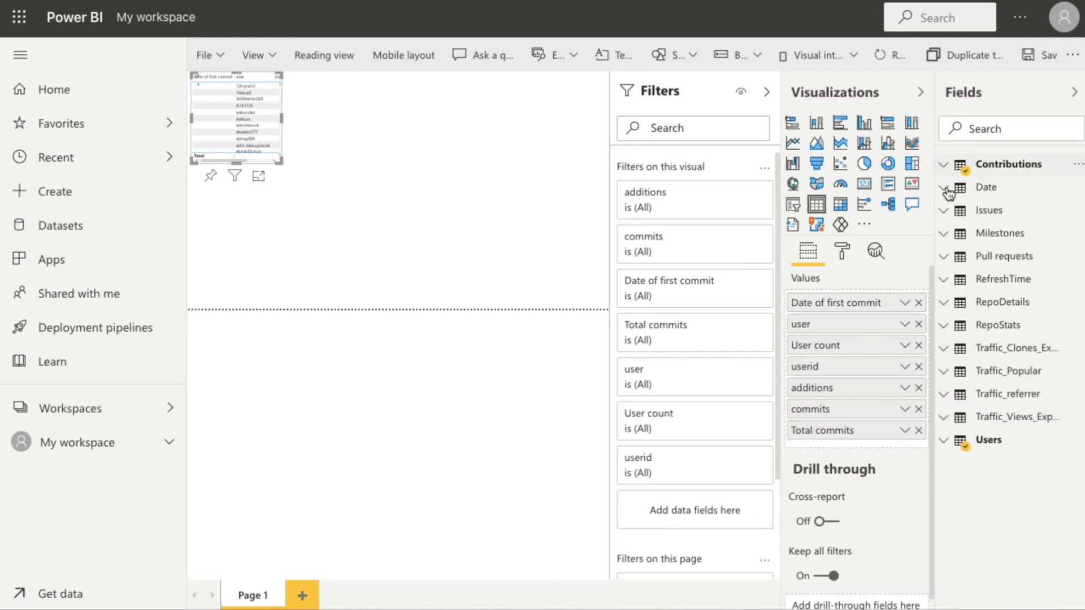
# - Add Avg Mins to Pull, labels.name, Open pull requests and Total pull requests from Pull requests to the table visual
pyautogui.click(944, 257)
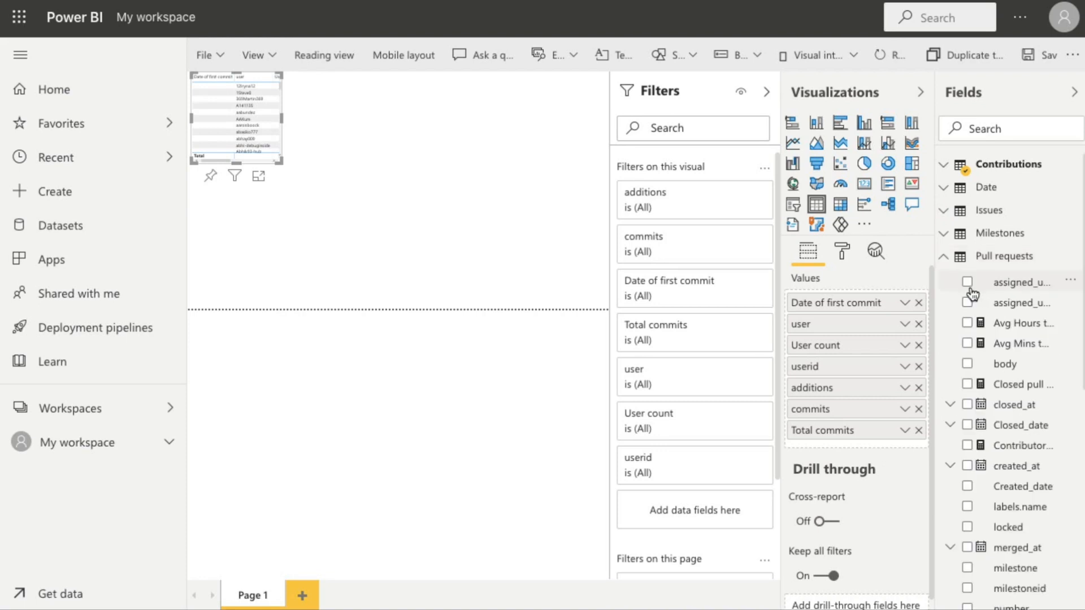
pyautogui.click(968, 345)
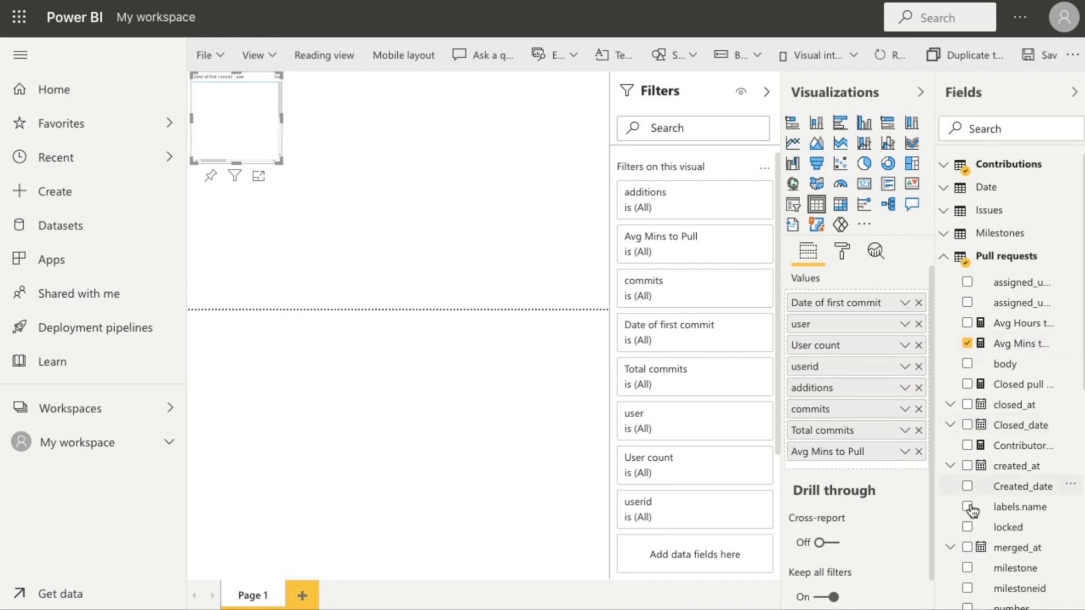
pyautogui.scroll(-2, 972, 511)
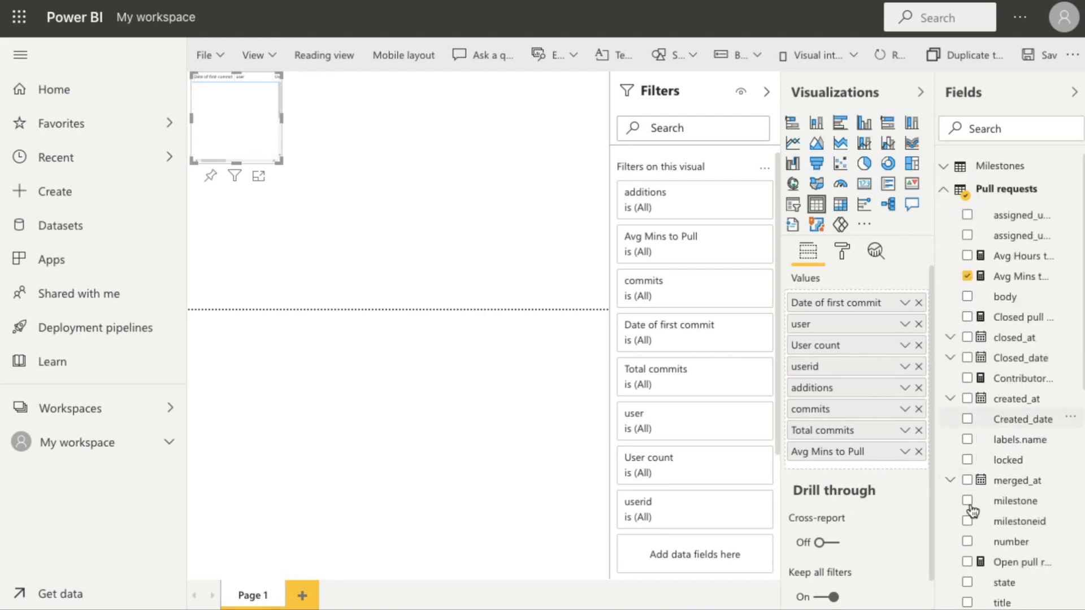
pyautogui.click(967, 439)
pyautogui.scroll(-3, 970, 456)
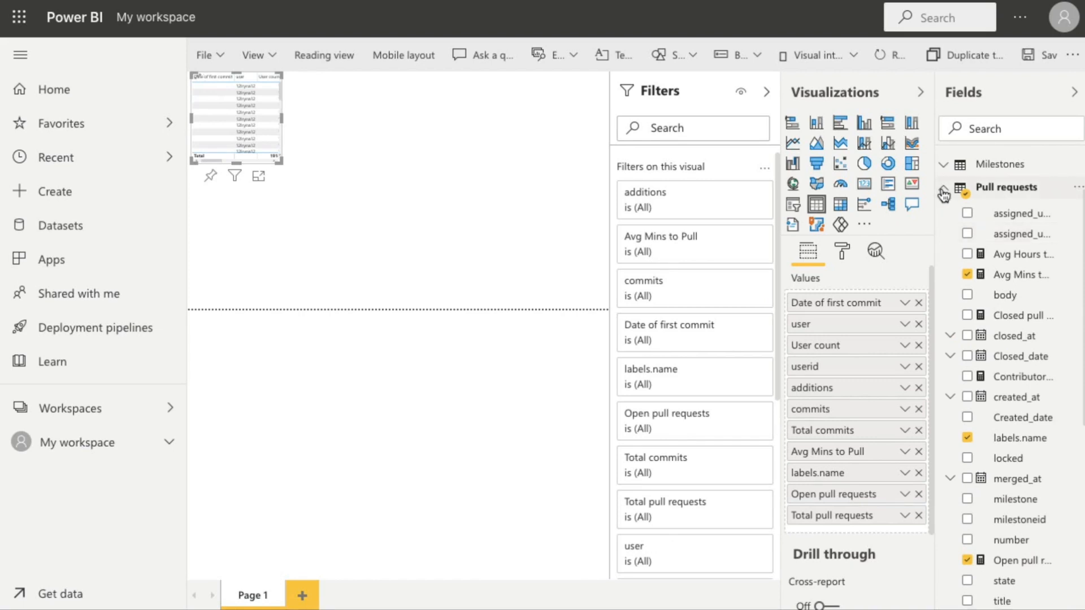
pyautogui.click(943, 188)
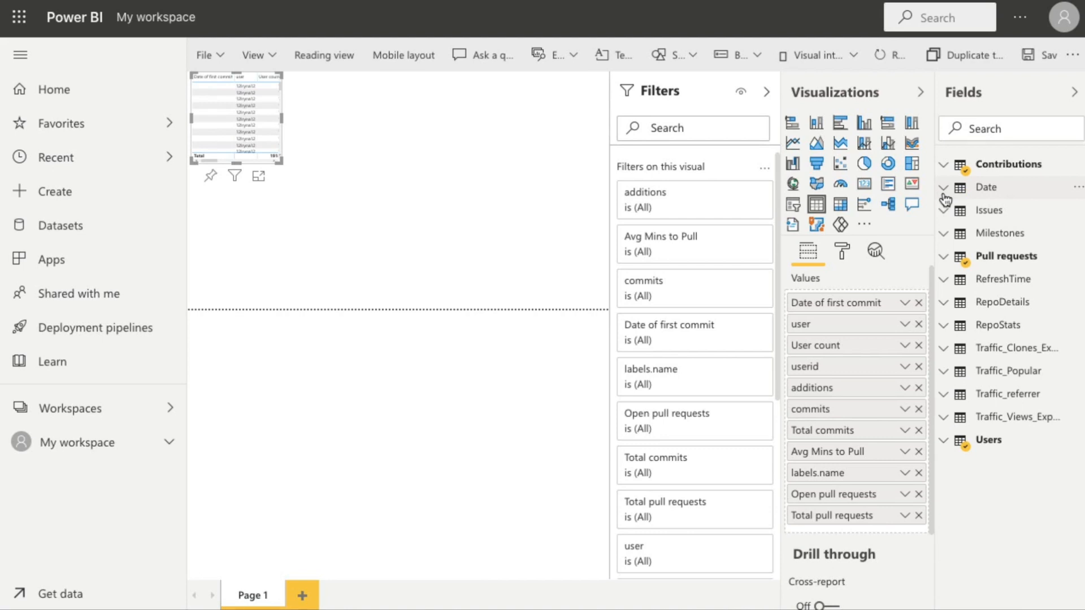
# - Add the Date field from the Date table, with its year, quarter, month and day hierarchy, to the table visual
pyautogui.click(943, 188)
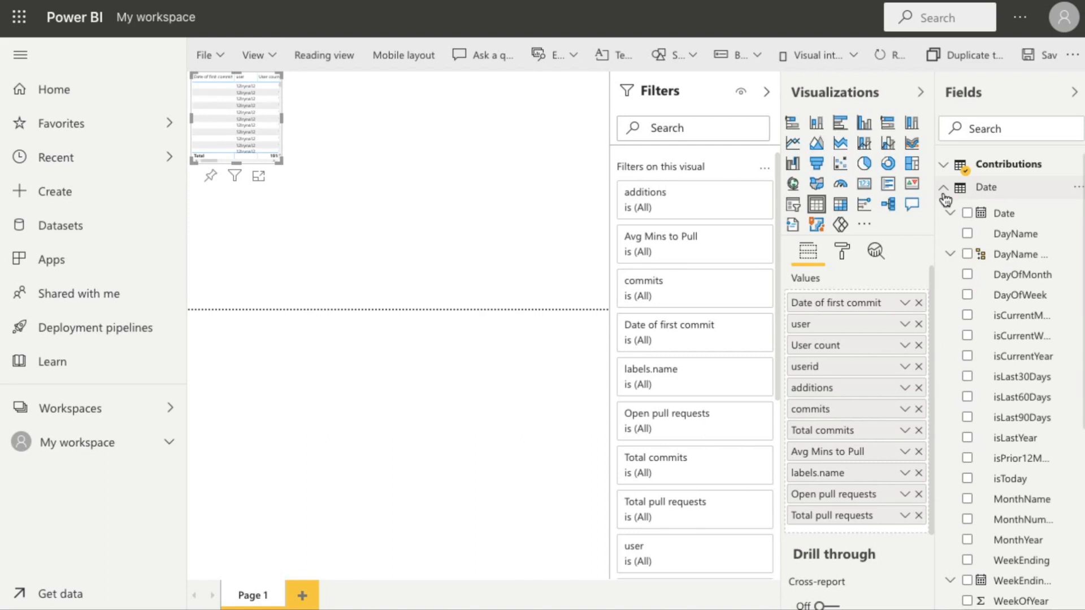
pyautogui.click(967, 213)
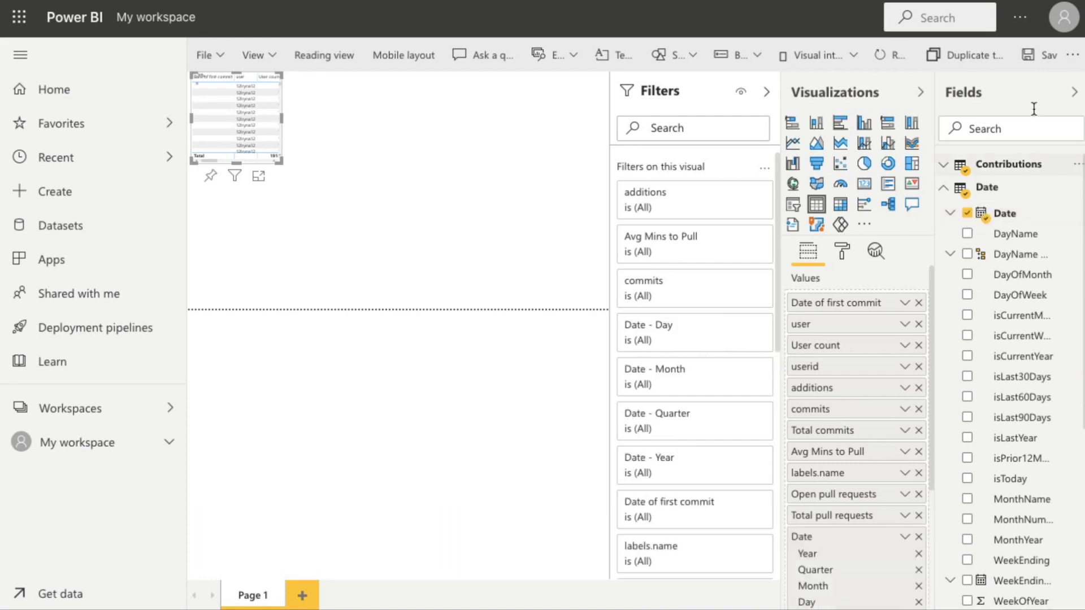
# - Collapse the Fields and Visualizations panes and enlarge the table visual to fill the report page
pyautogui.click(1075, 93)
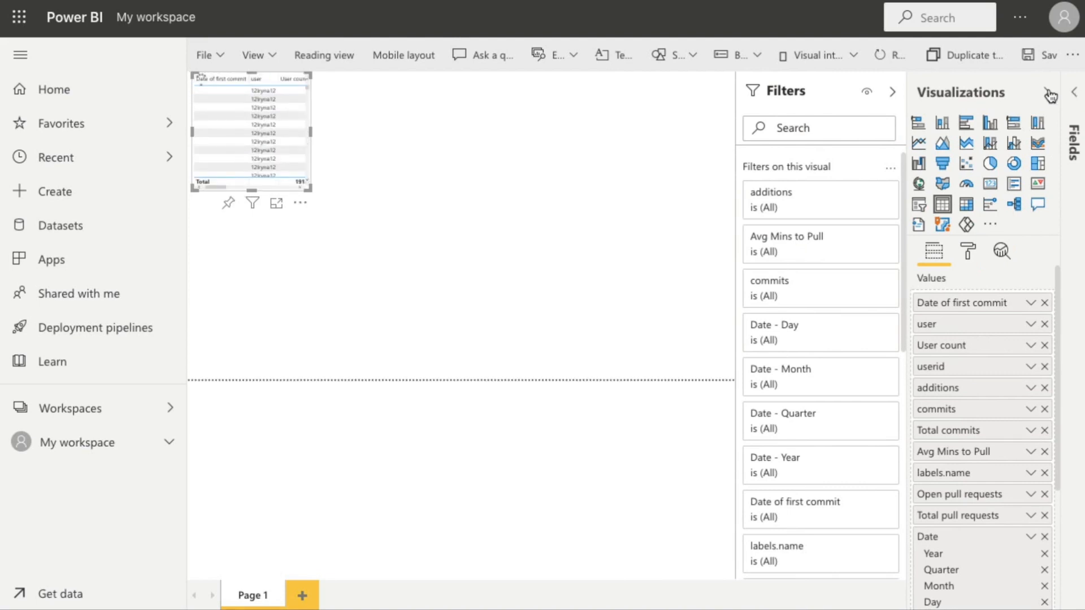
pyautogui.click(1048, 93)
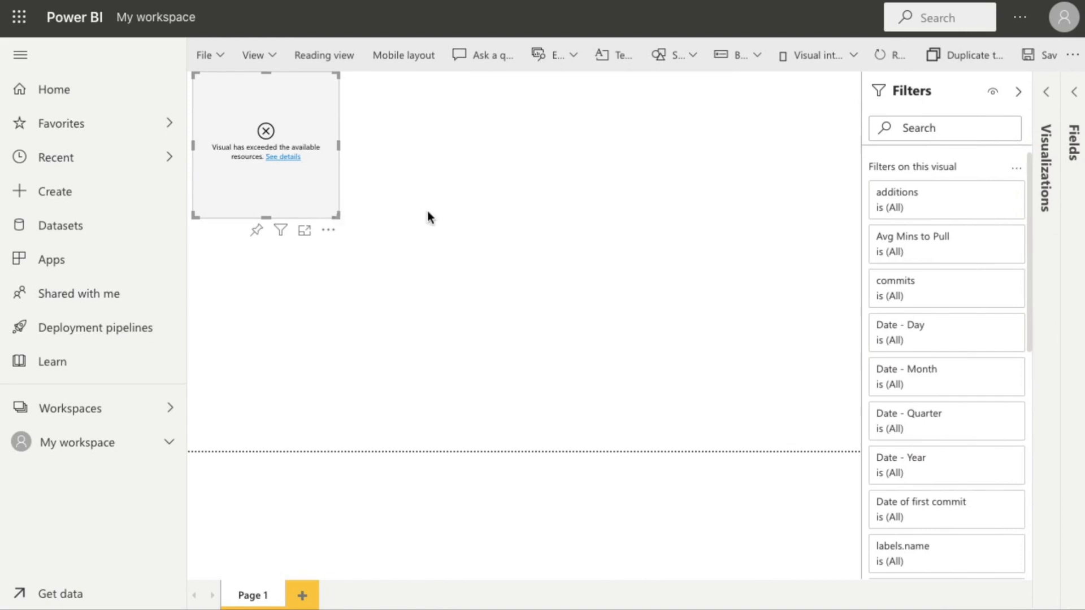
pyautogui.moveTo(337, 215); pyautogui.dragTo(858, 446)
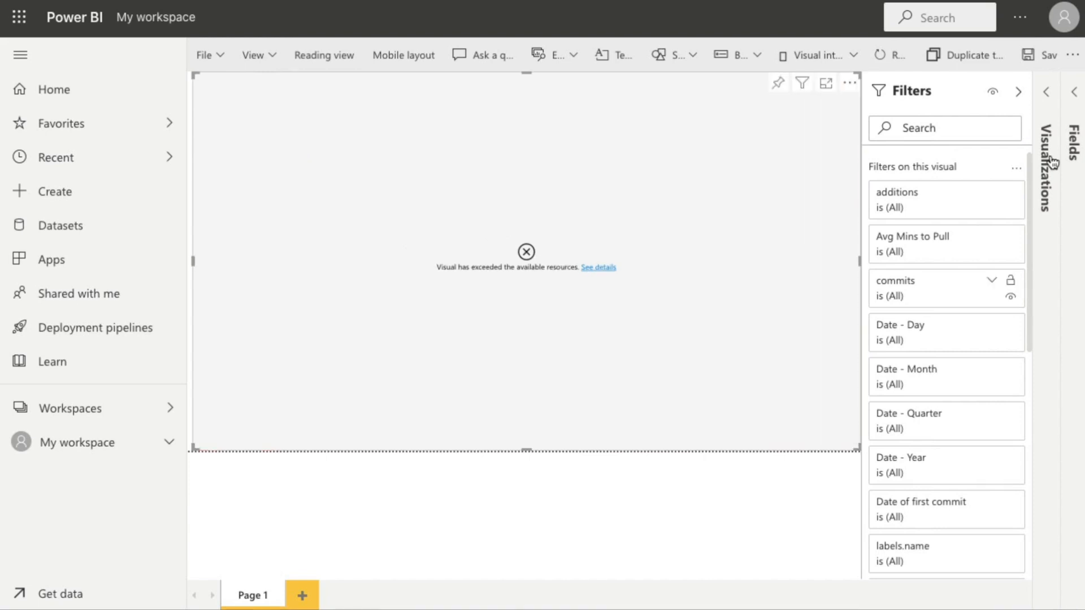
# - Remove the Date field of the Date table from the table visual and collapse the Fields pane again
pyautogui.click(1072, 102)
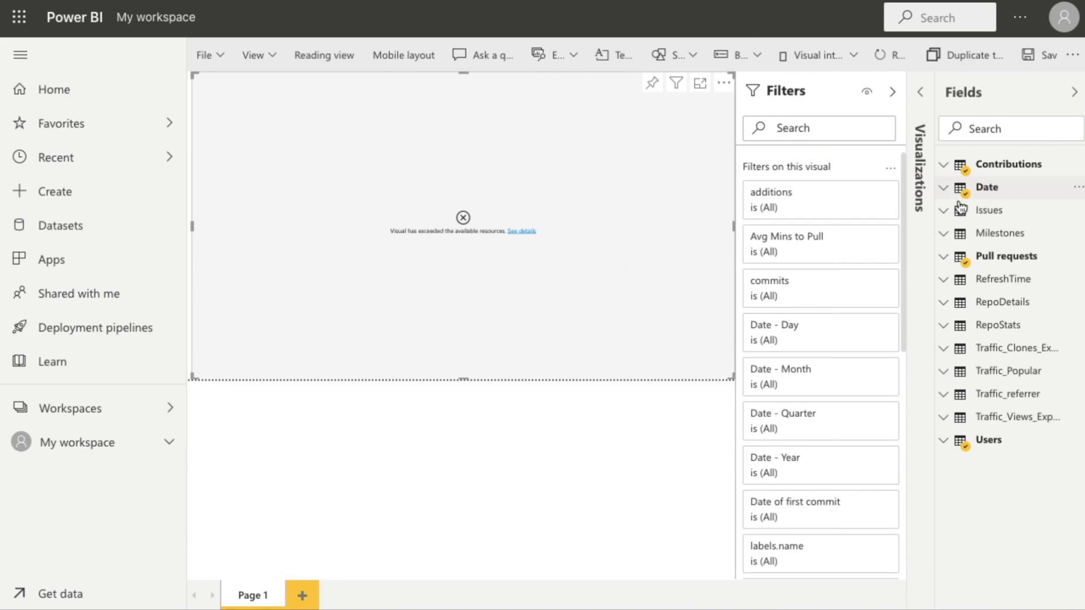
pyautogui.click(944, 188)
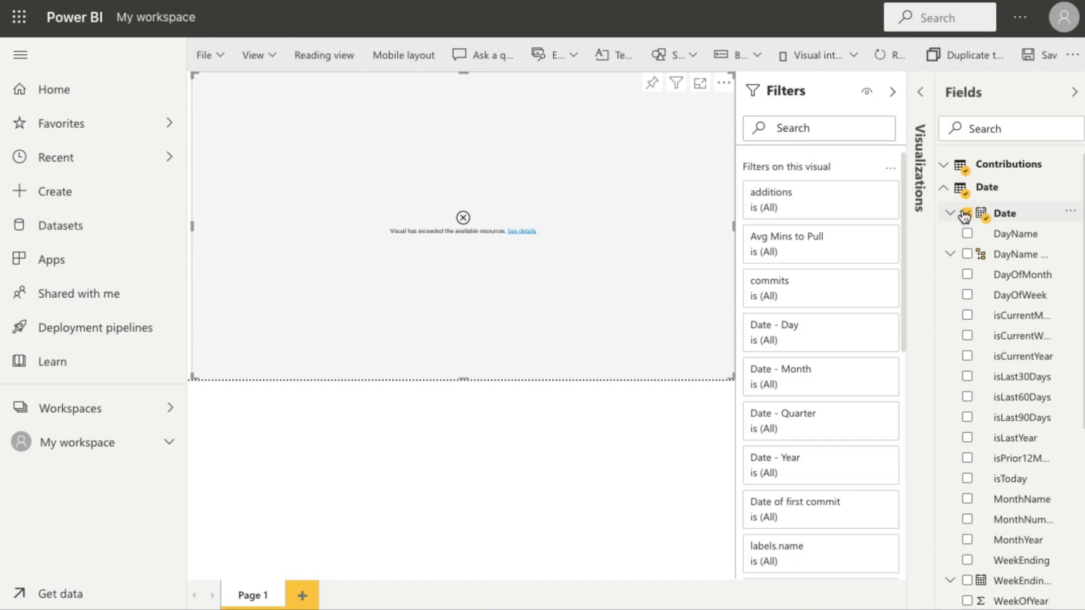
pyautogui.click(966, 213)
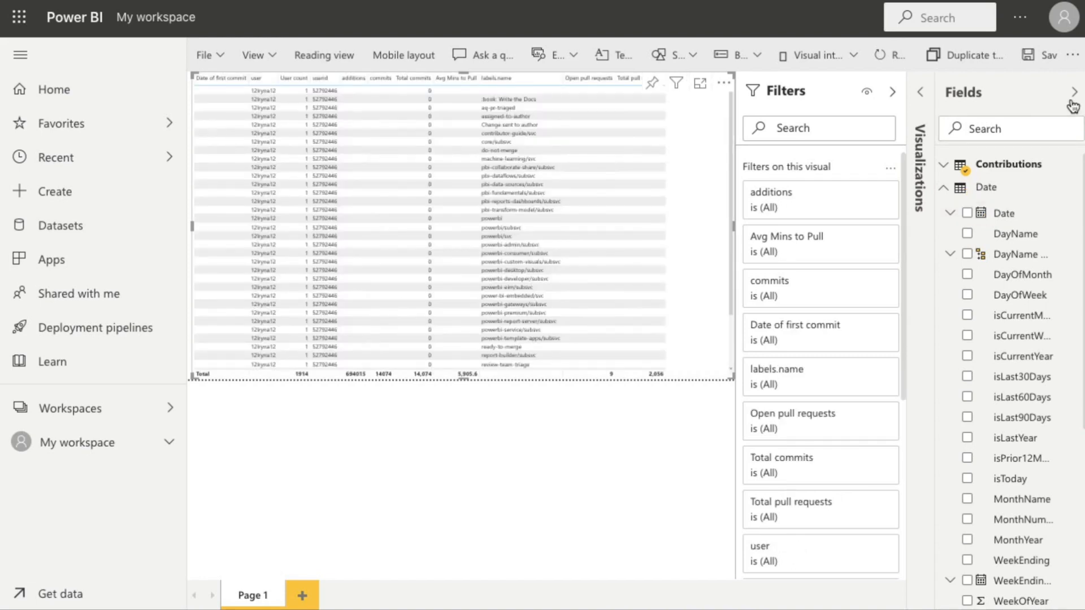
pyautogui.click(1072, 99)
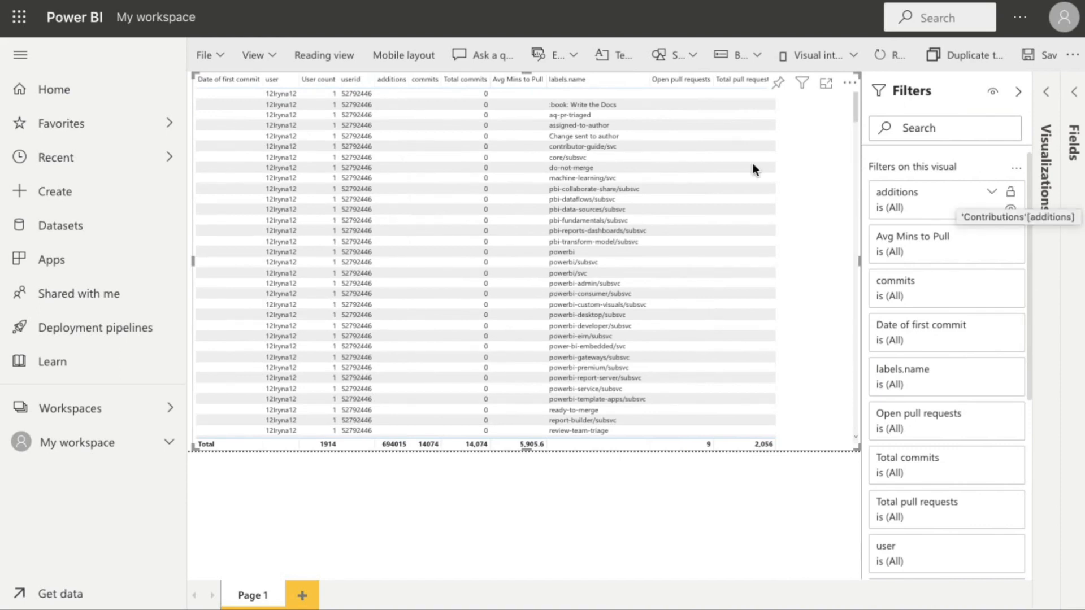
# - Look through the rows of the table visual and expand the conditions of its Total commits filter
pyautogui.scroll(-1, 755, 173)
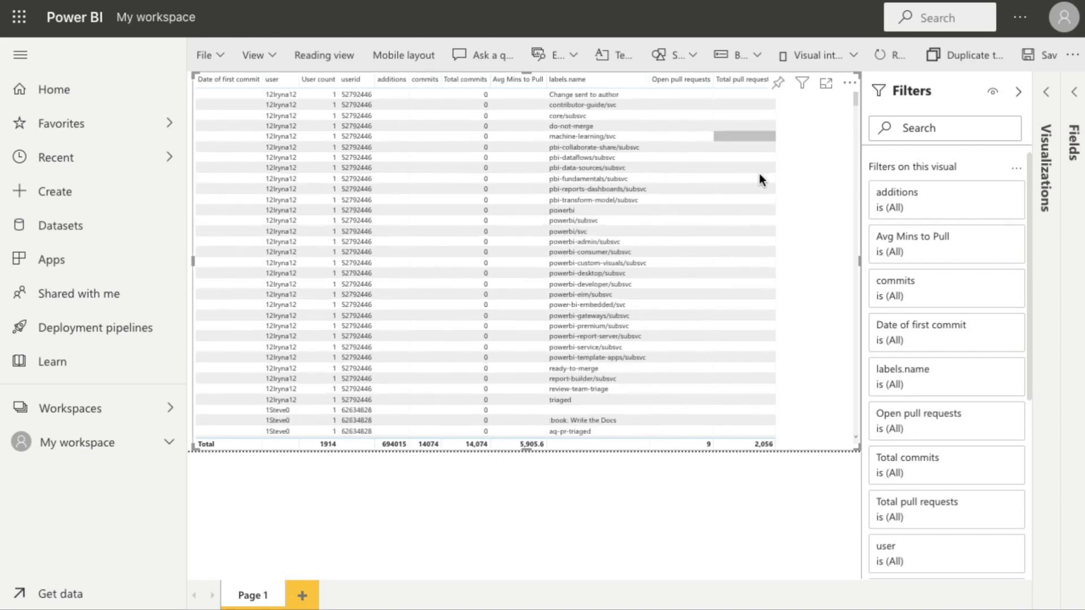
pyautogui.scroll(-1, 759, 175)
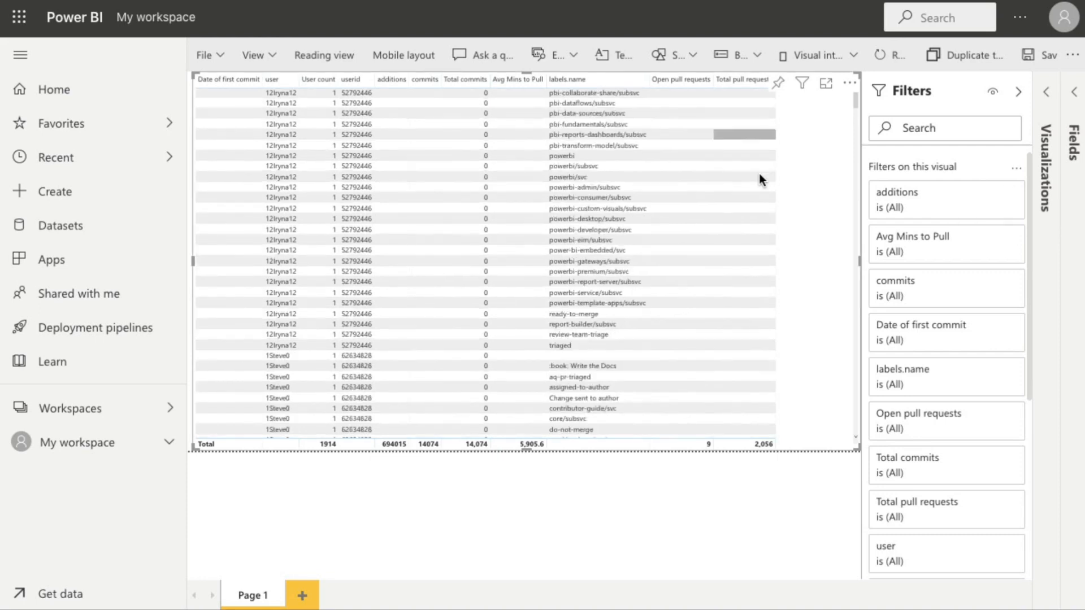
pyautogui.scroll(-1, 758, 172)
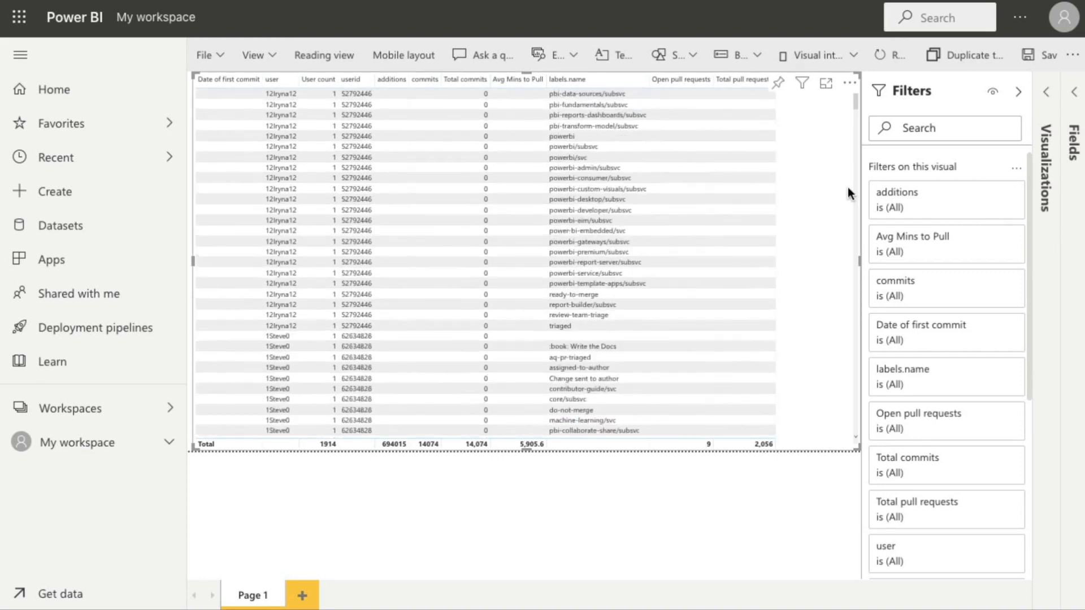
pyautogui.click(855, 310)
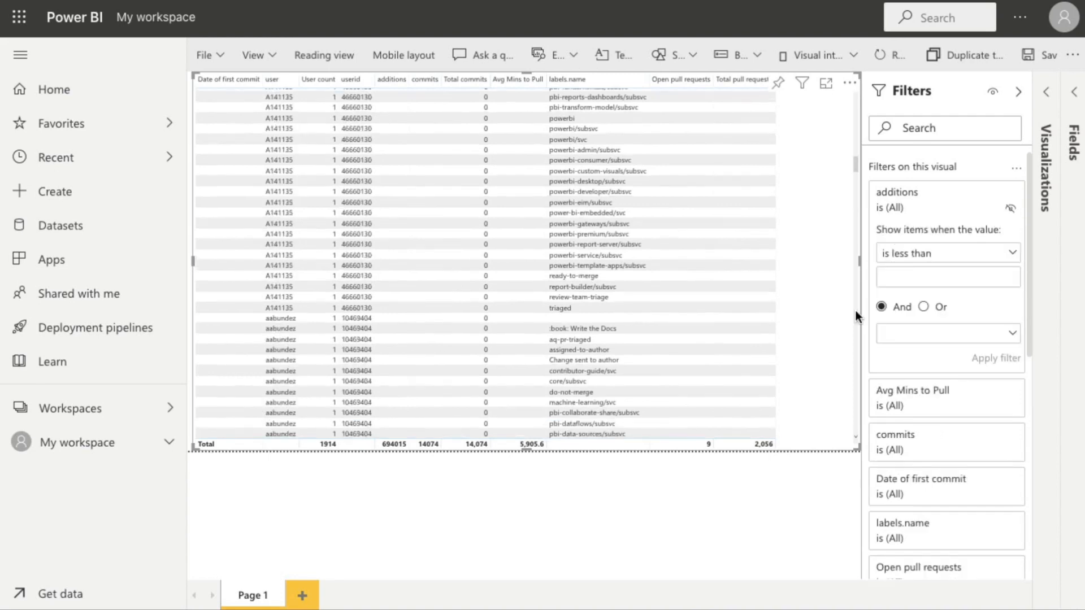
pyautogui.click(855, 310)
pyautogui.click(935, 483)
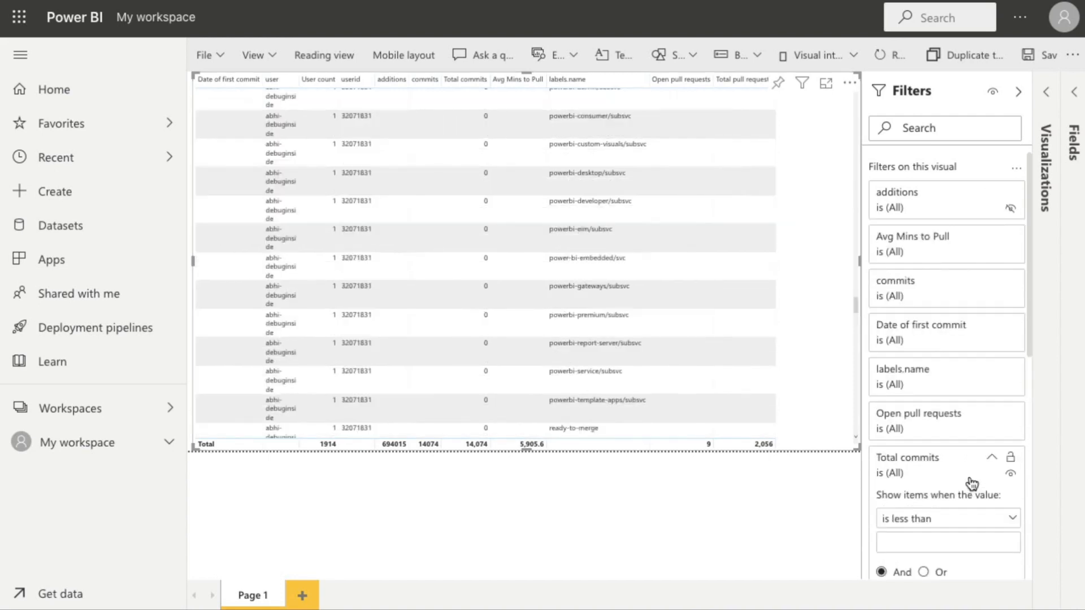
# - Filter the table visual to rows whose Total commits is greater than or equal to 1, and collapse that filter's conditions
pyautogui.scroll(-3, 972, 484)
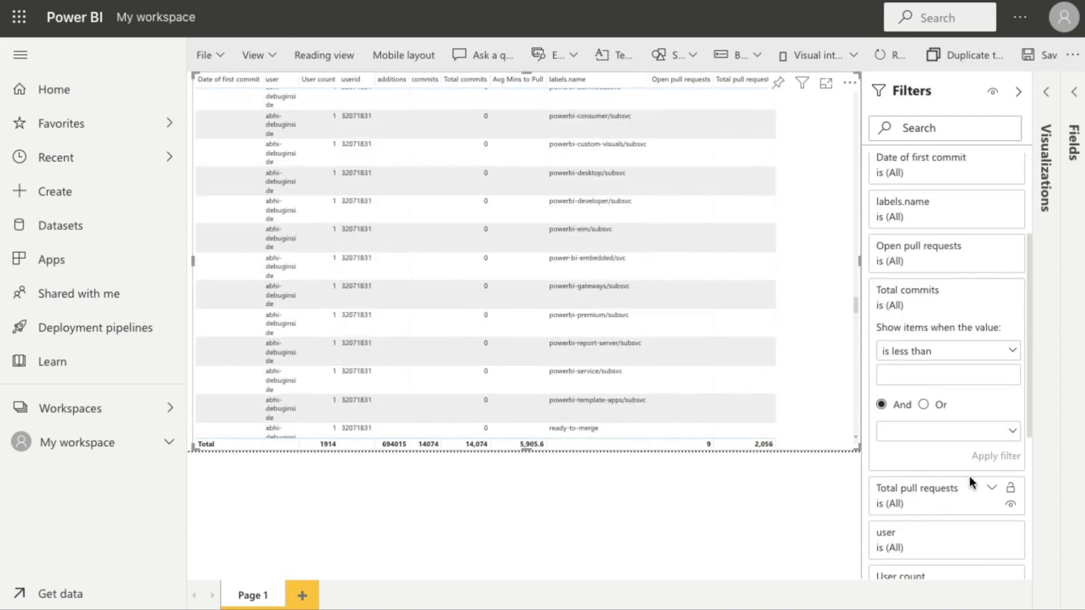
pyautogui.click(944, 352)
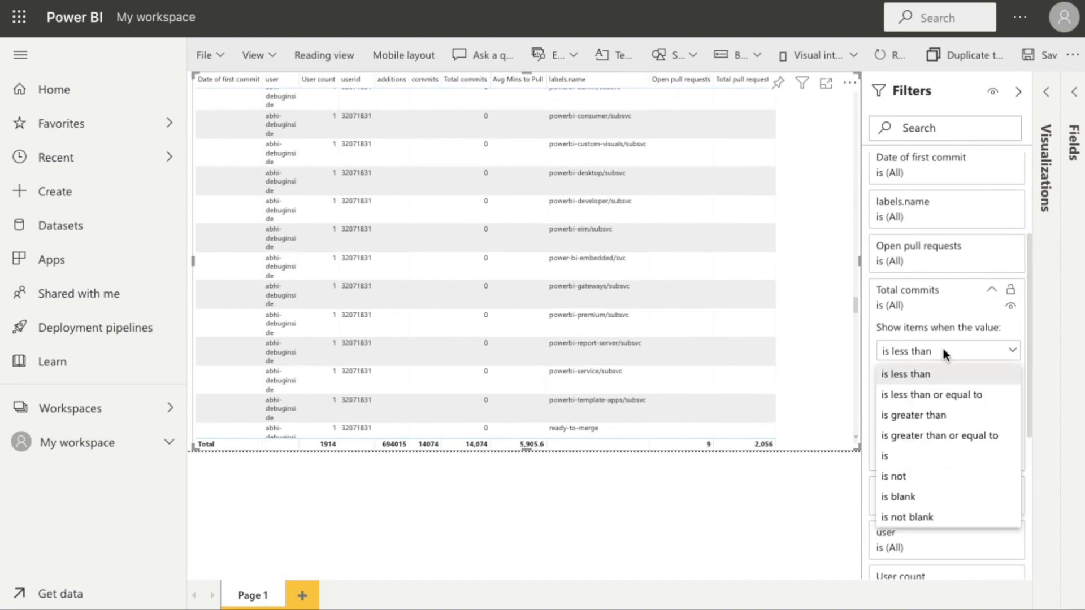
pyautogui.click(939, 435)
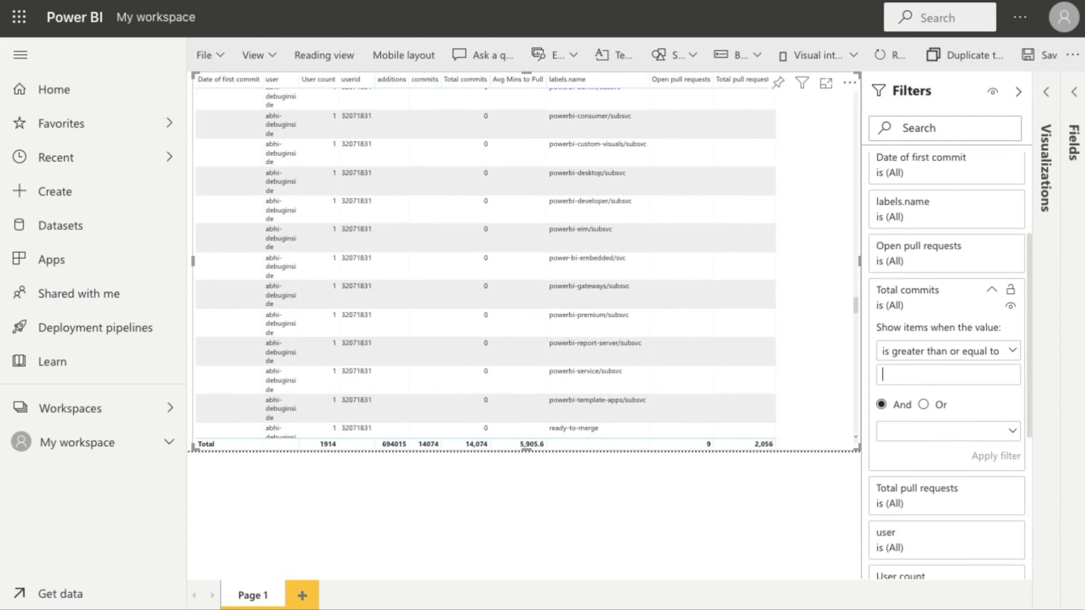
pyautogui.write('1')
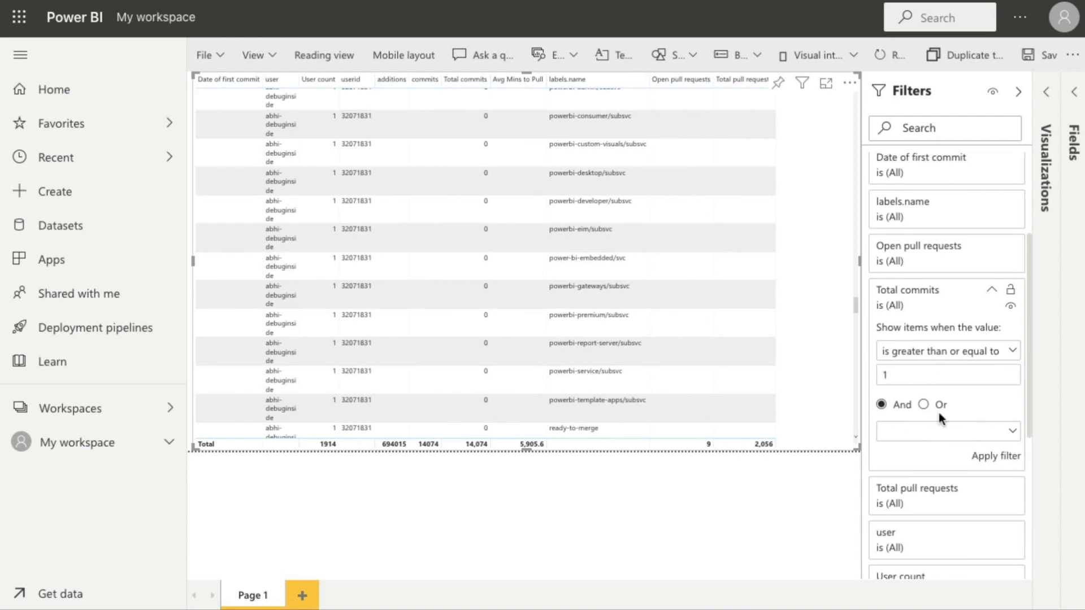
pyautogui.click(994, 455)
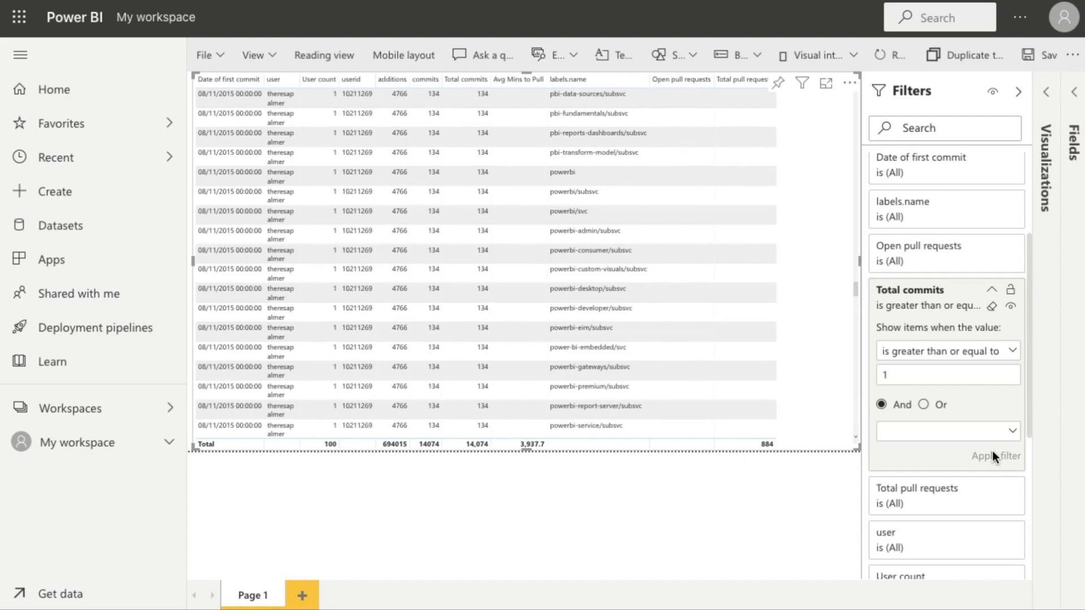
pyautogui.click(992, 290)
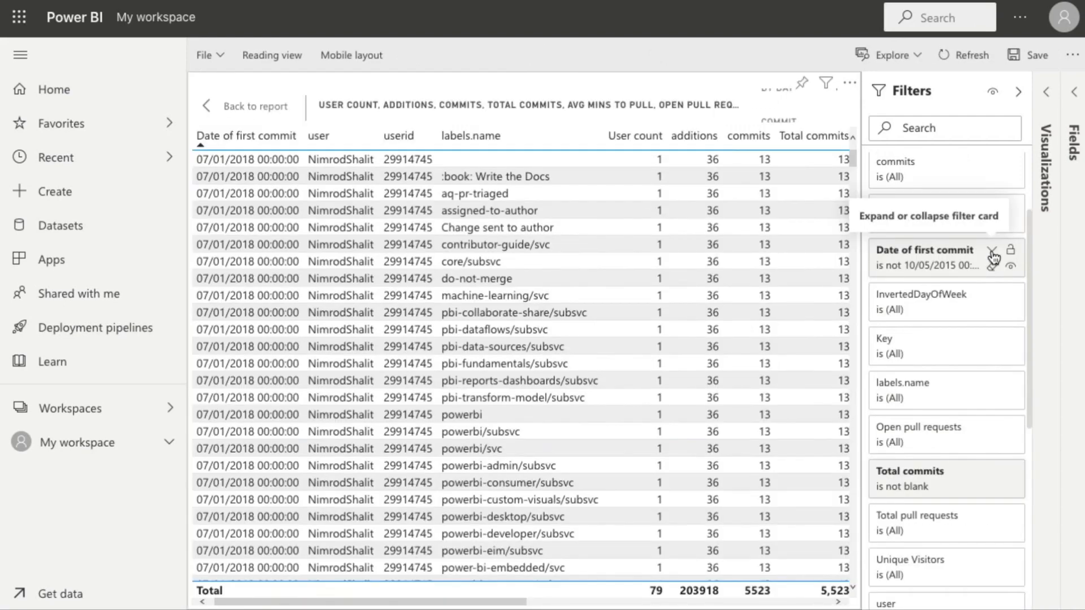
# - Exclude the dates before 2018 in the Date of first commit filter, including 06/09/2015, 20/09/2015, 08/11/2015 and 17/04/2016
pyautogui.click(992, 265)
pyautogui.click(989, 220)
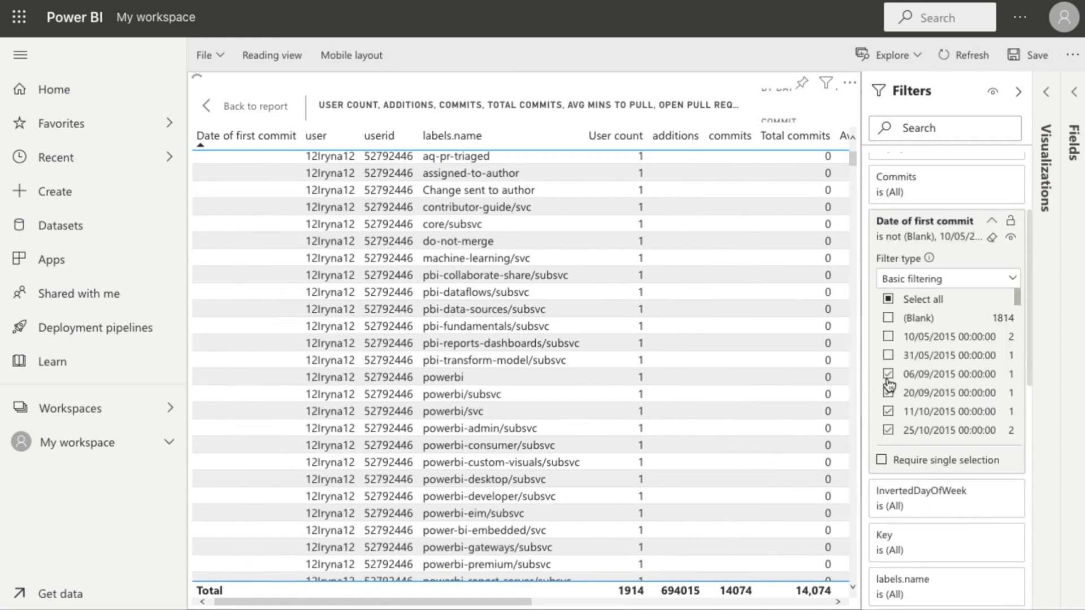
pyautogui.click(888, 374)
pyautogui.click(888, 392)
pyautogui.scroll(-3, 889, 339)
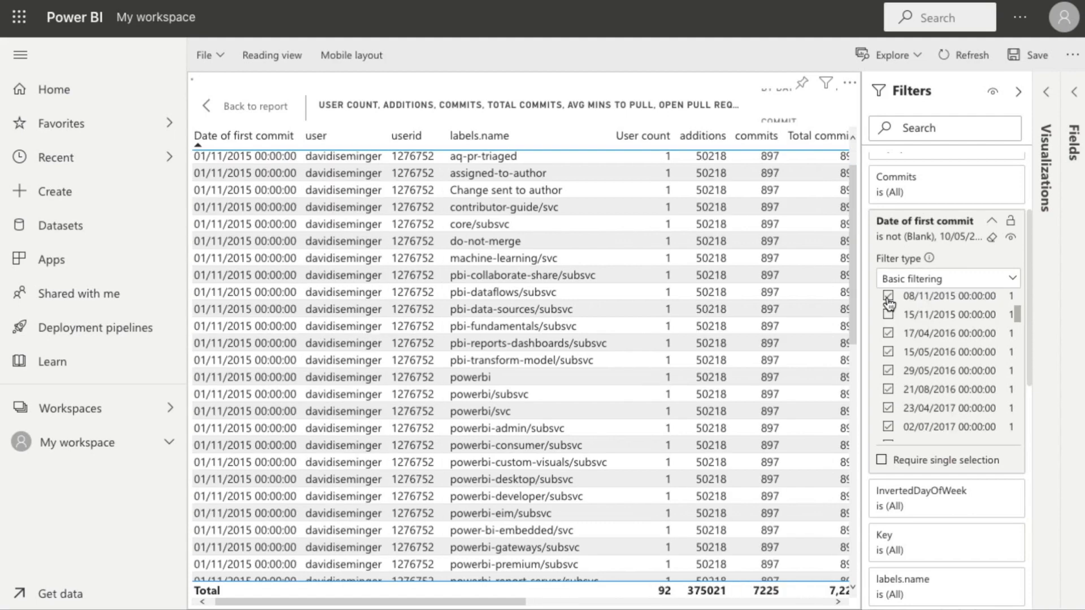
pyautogui.click(888, 298)
pyautogui.click(888, 334)
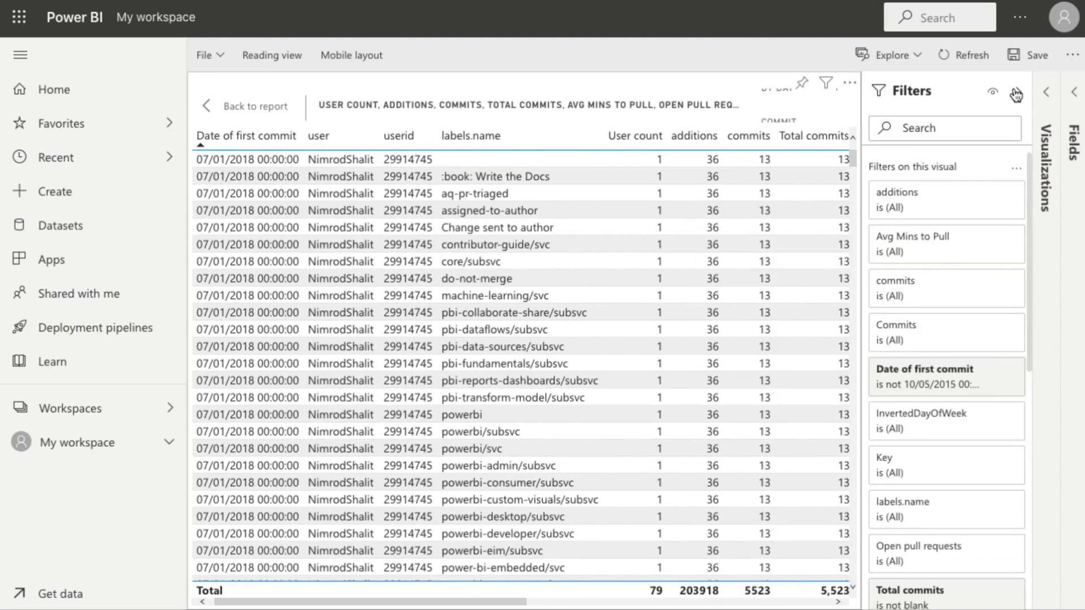
# - Try the filtered table visual as a pie, area, clustered column and stacked column chart, ending with a gauge
pyautogui.click(1046, 93)
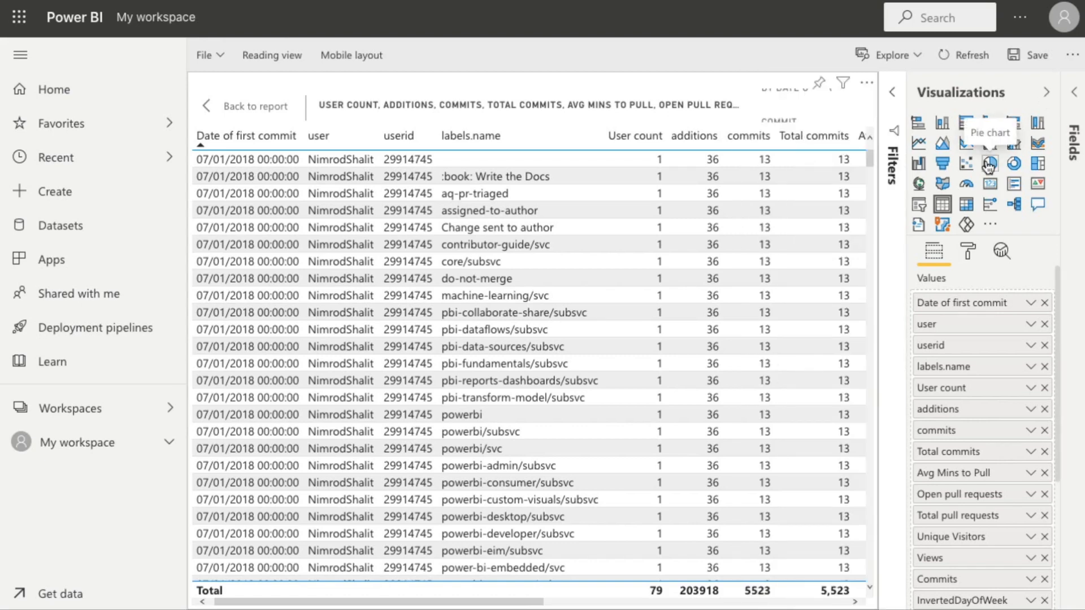
pyautogui.click(988, 165)
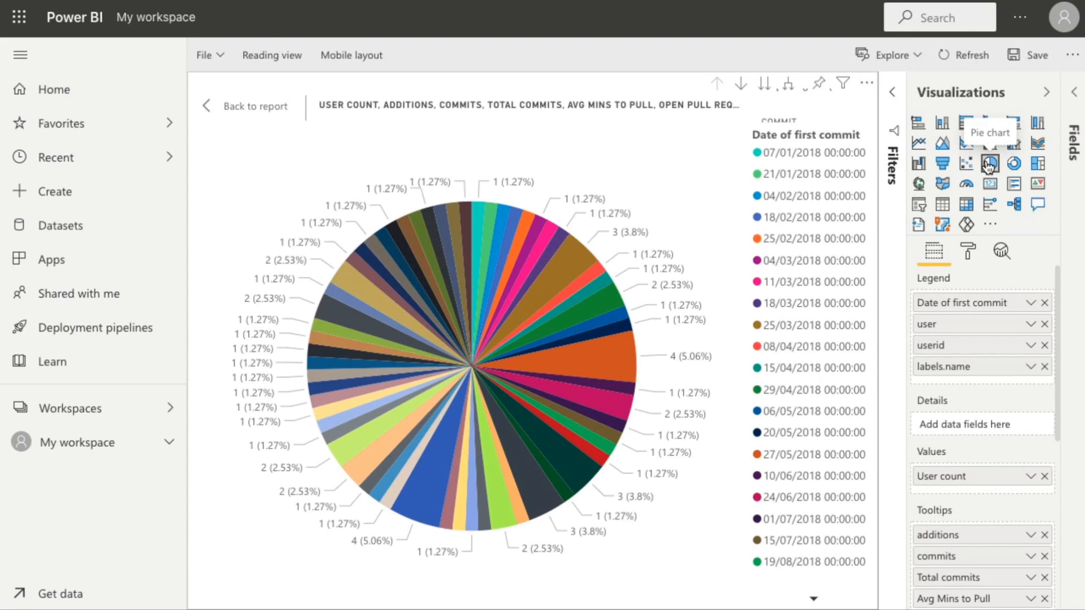
pyautogui.click(919, 144)
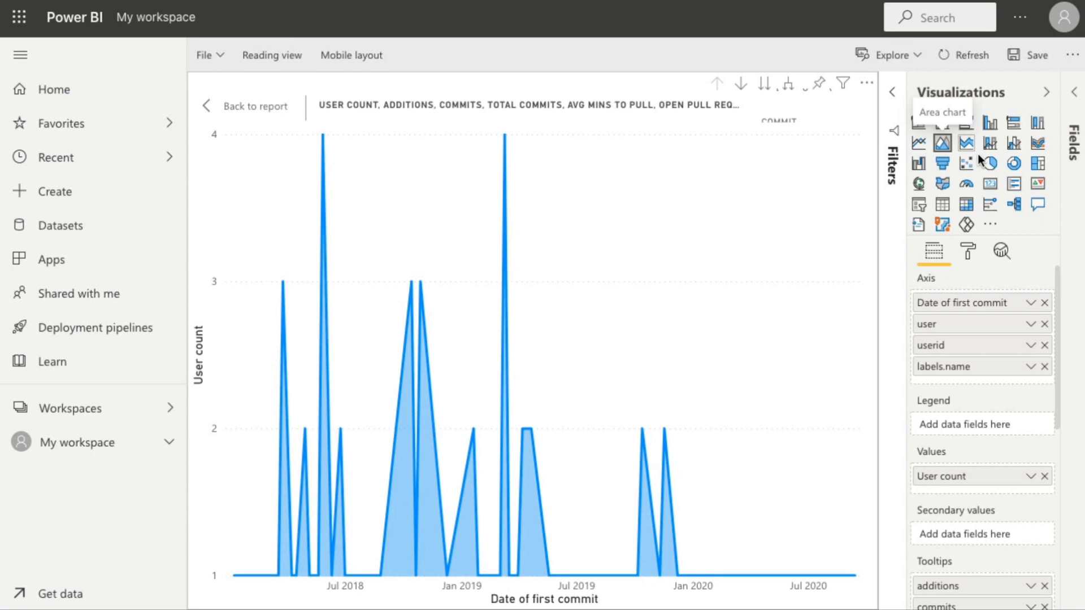
pyautogui.click(989, 122)
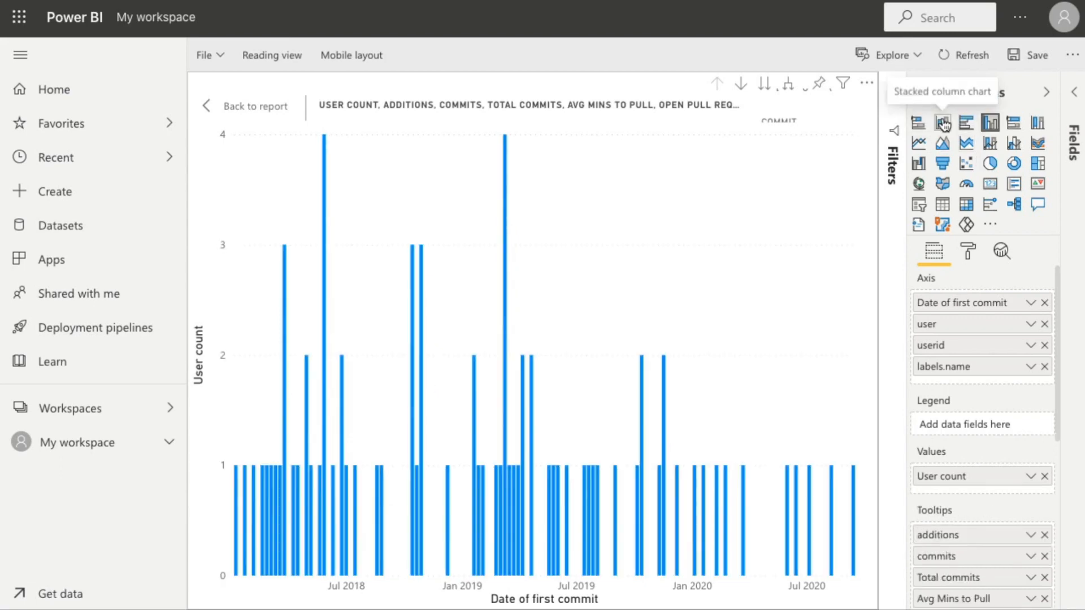
pyautogui.click(942, 123)
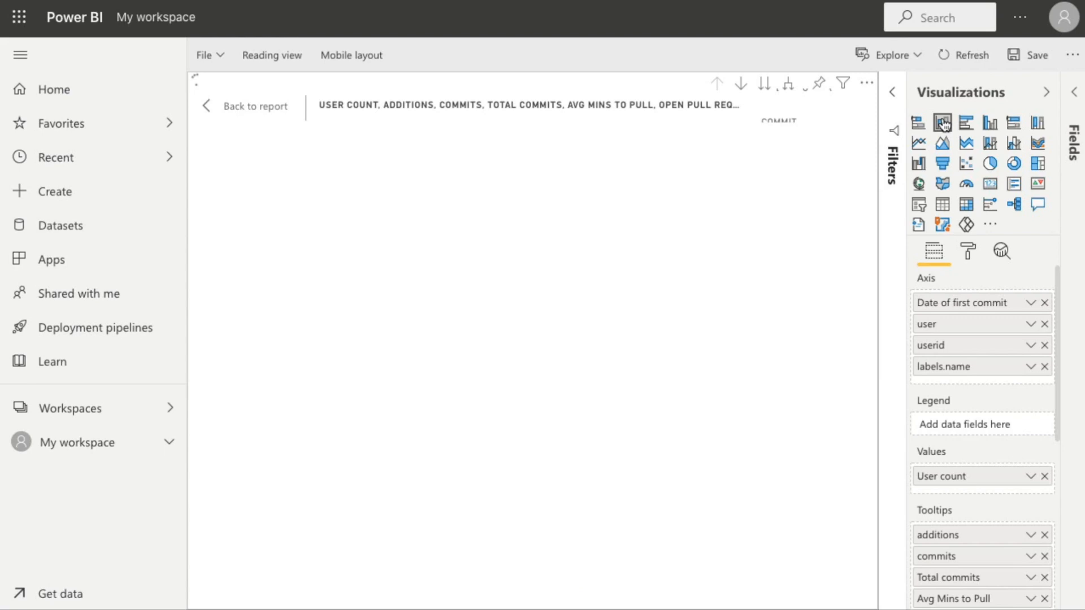
pyautogui.click(966, 183)
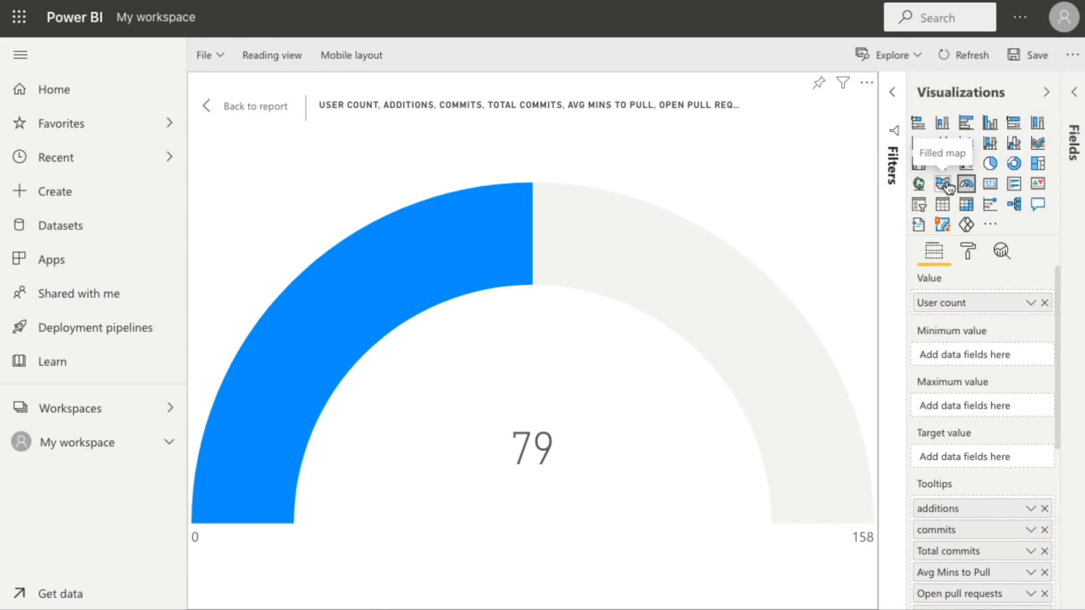